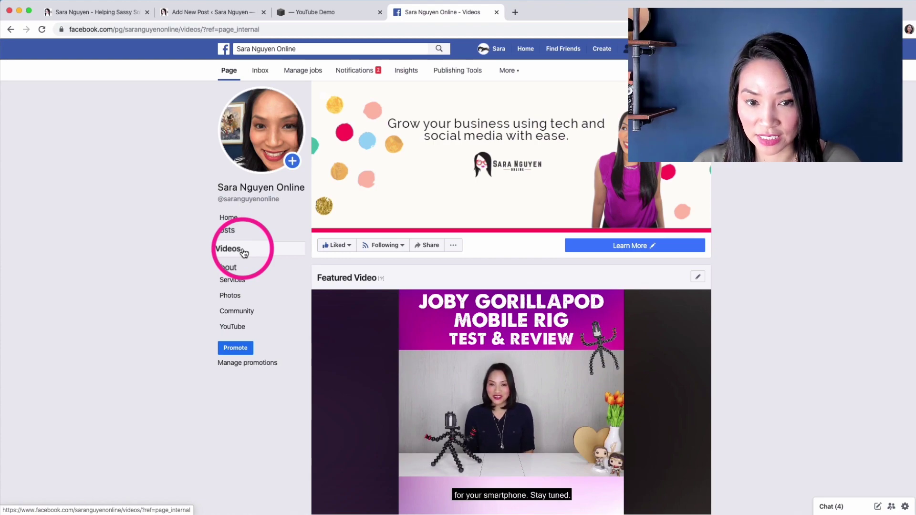
Open the 'Video ideas' video from the Page's All Videos list.
scroll(754, 253, down, 6)
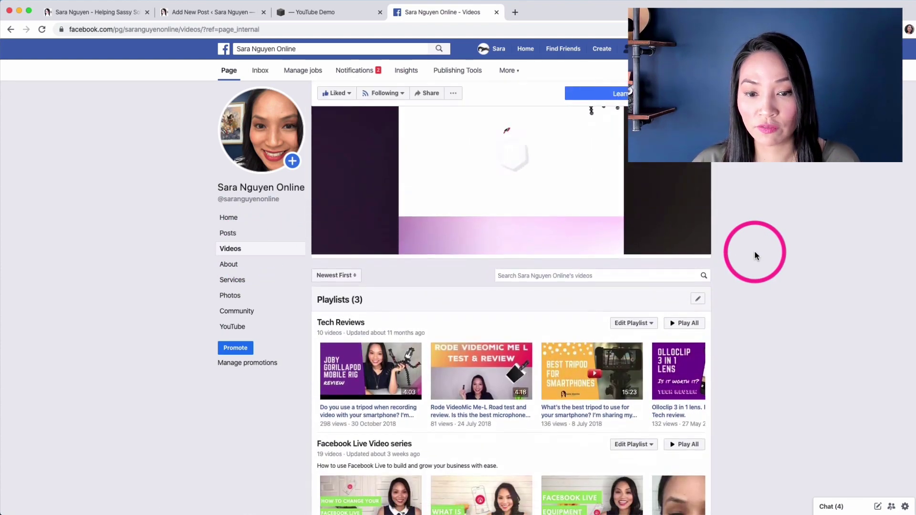
scroll(755, 253, down, 3)
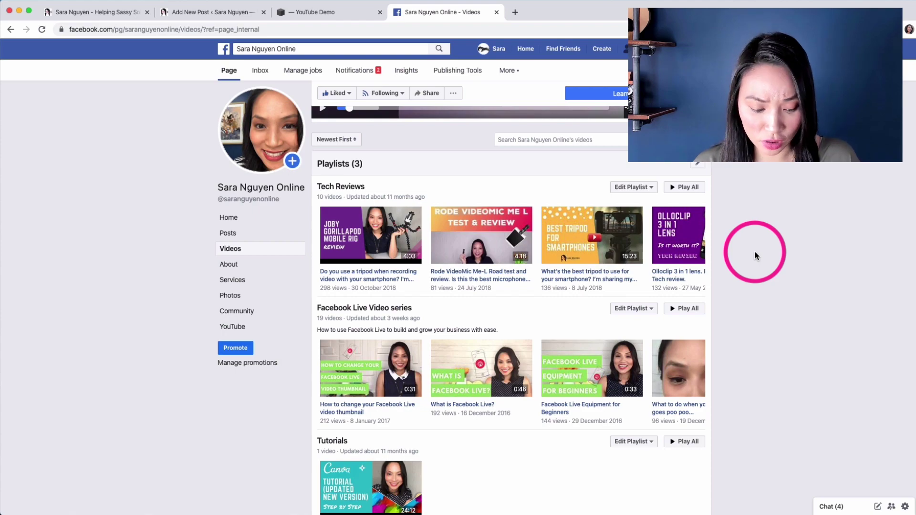
scroll(756, 251, down, 3)
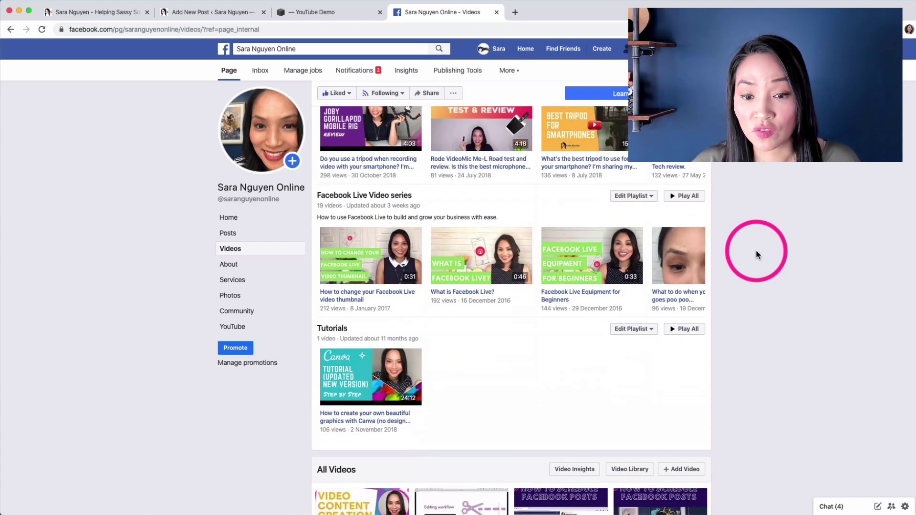
scroll(756, 250, down, 2)
scroll(756, 250, down, 4)
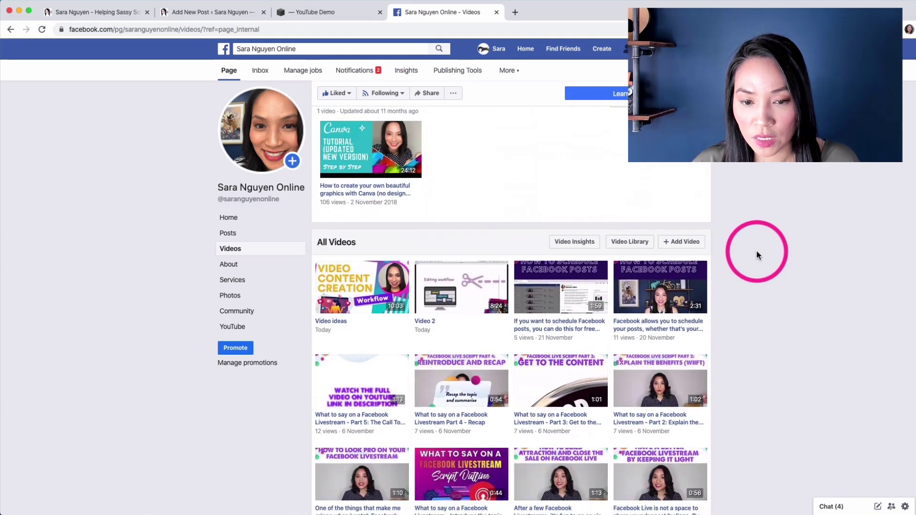
scroll(871, 305, down, 2)
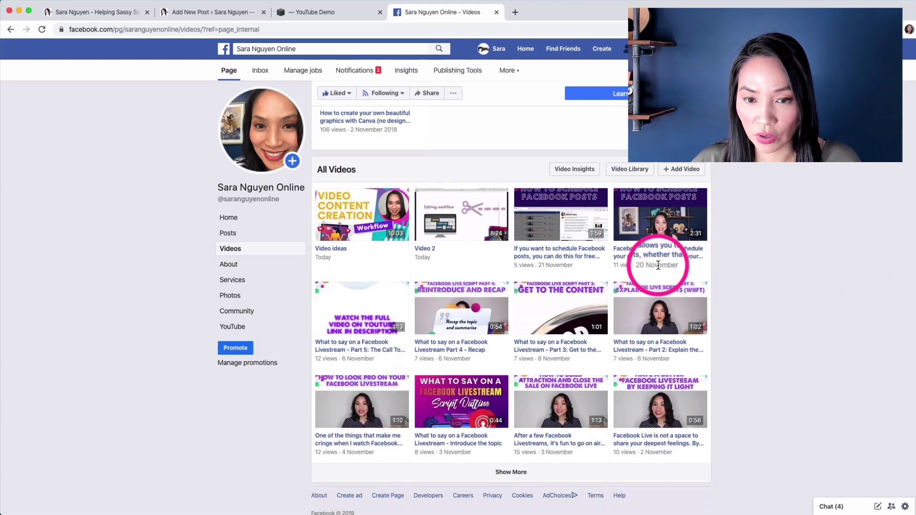
click(327, 249)
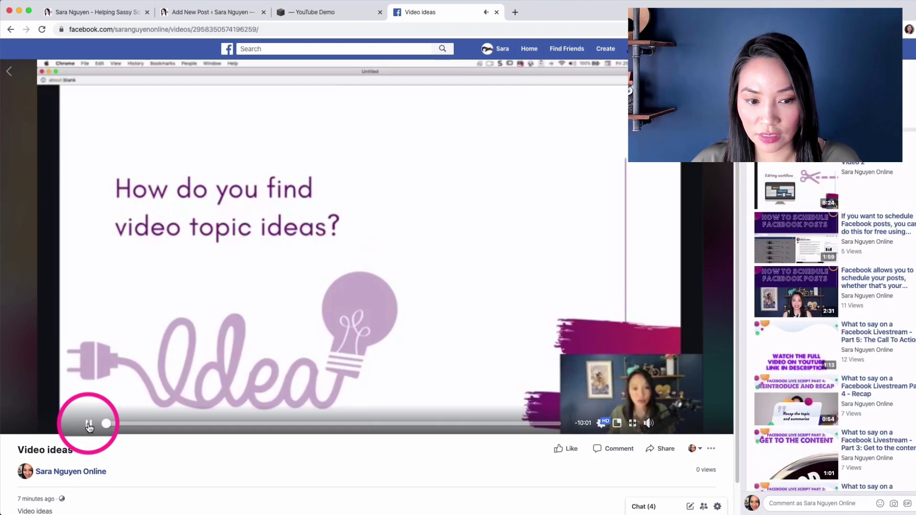
Pause the Video ideas video and open its ••• options menu beside Share.
click(89, 425)
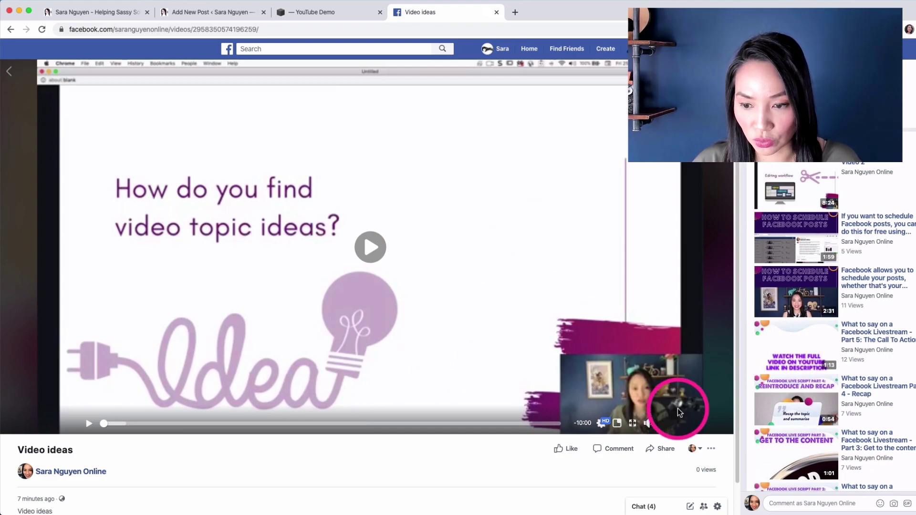
drag(737, 396, 741, 457)
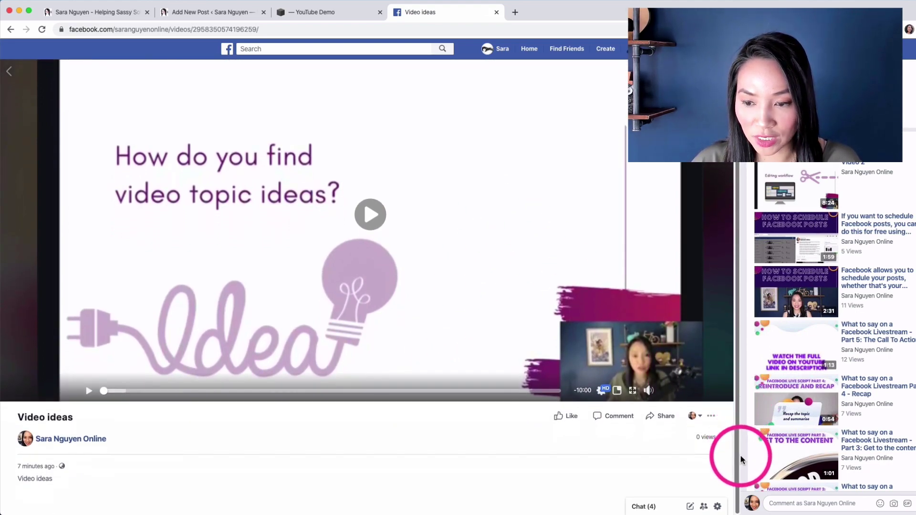
click(712, 418)
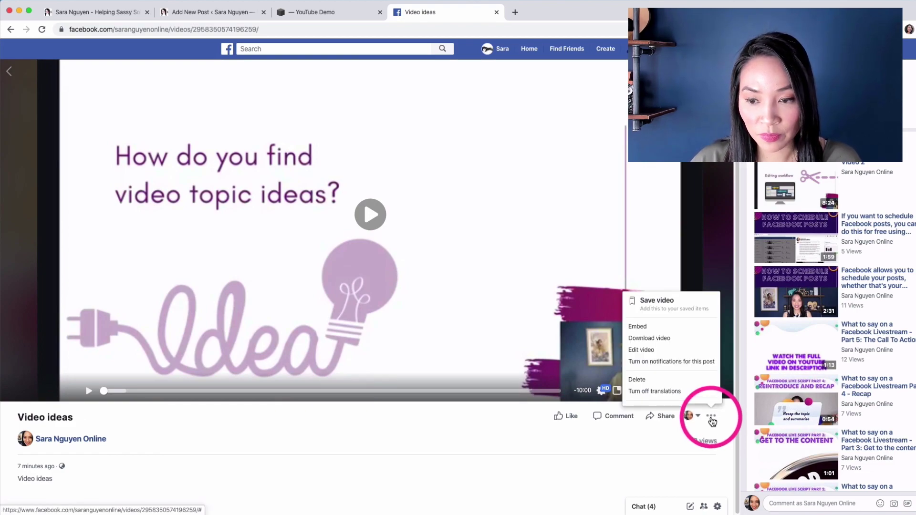
Show and select the video's iframe embed code, then bring up the WordPress Demo post draft.
click(692, 338)
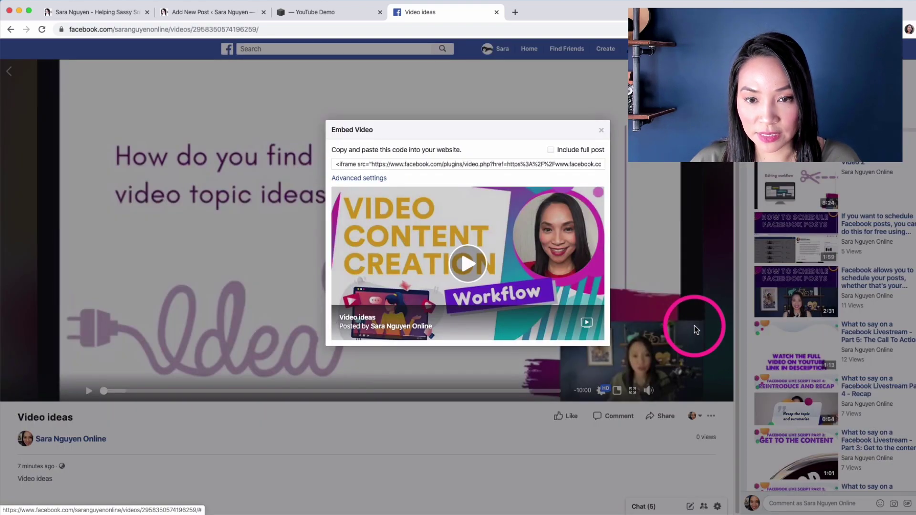
click(343, 164)
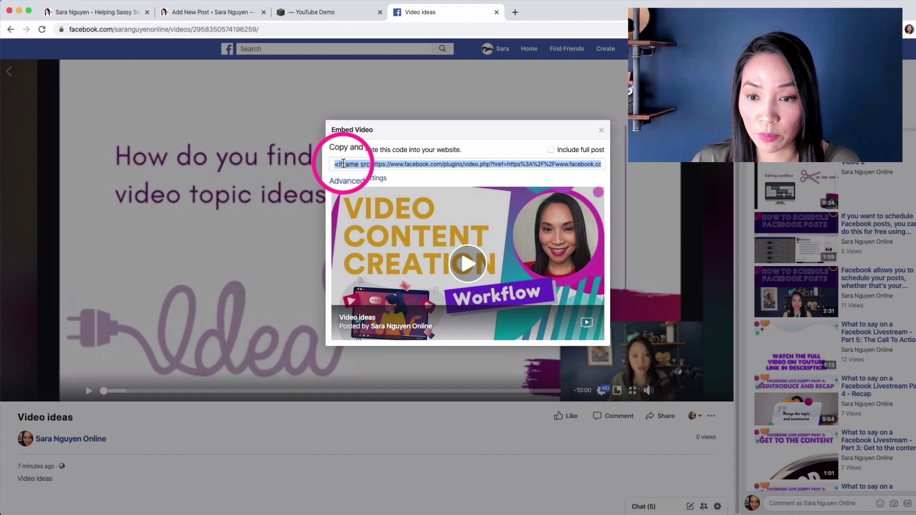
click(227, 17)
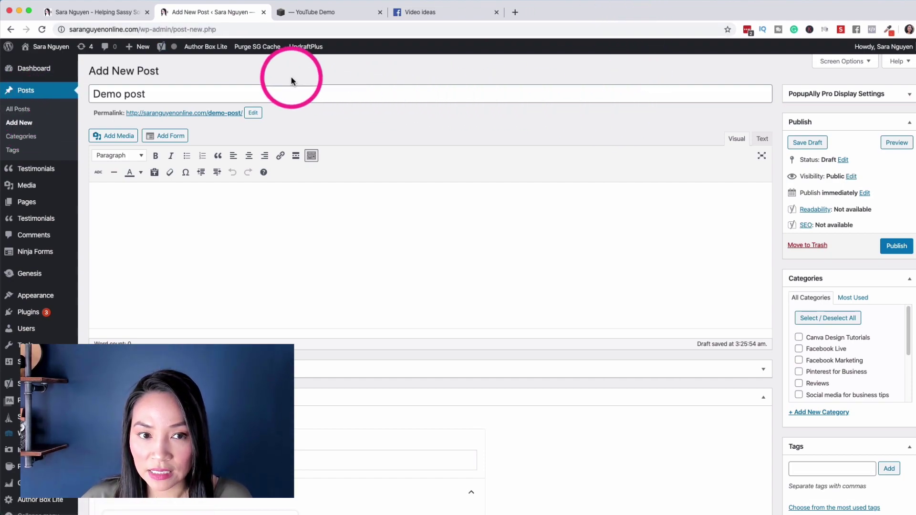
Paste the Facebook iframe code into the Demo post's Text view and return to Visual.
click(763, 139)
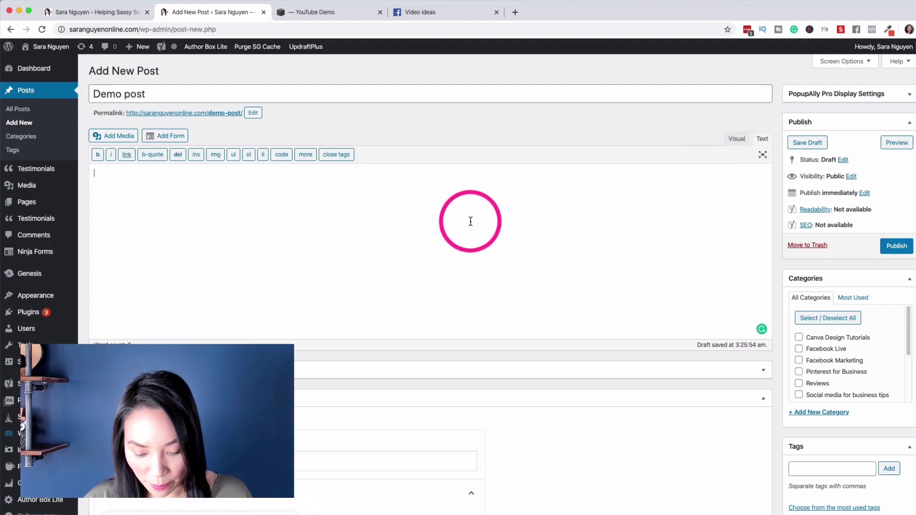
key(super+v)
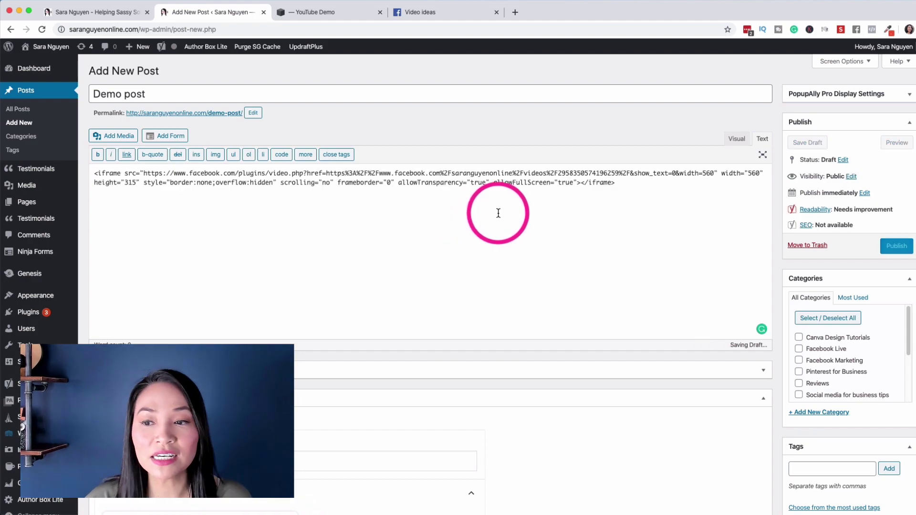
click(738, 140)
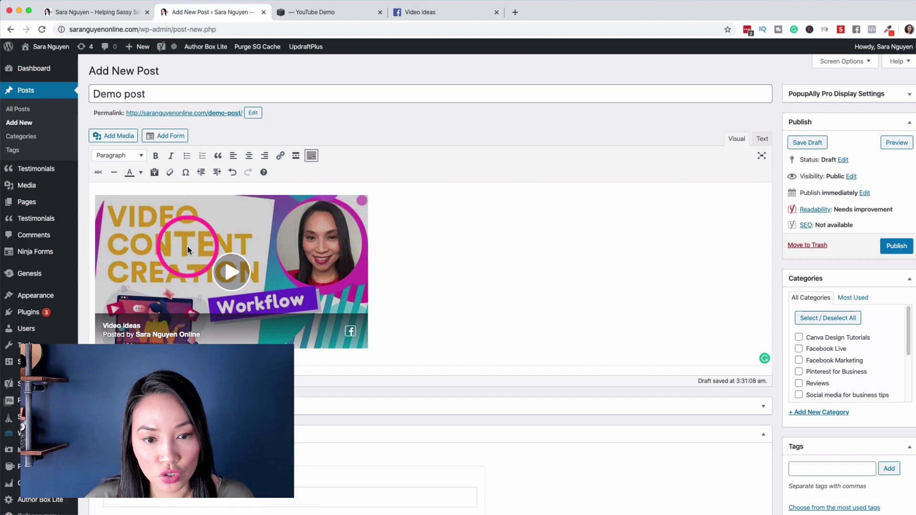
click(511, 317)
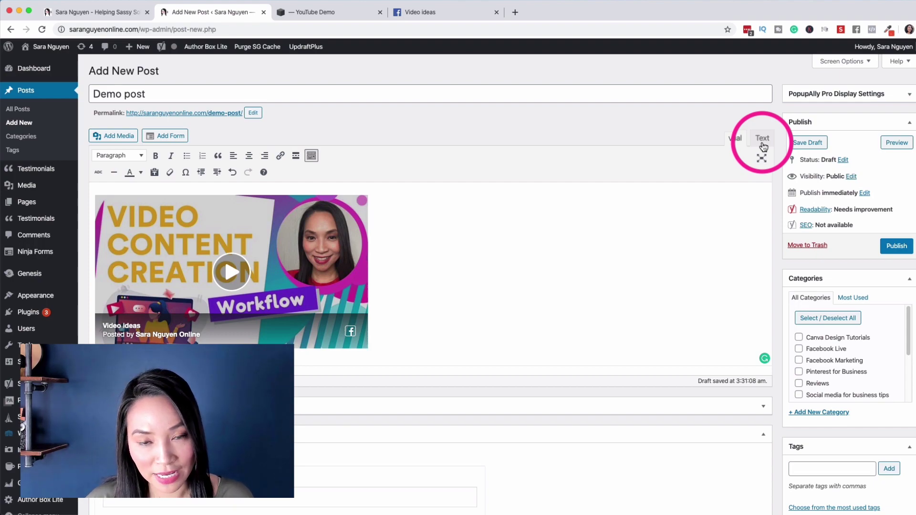
Insert a Code block into the Squarespace blog post by searching 'code' in the block list.
click(420, 12)
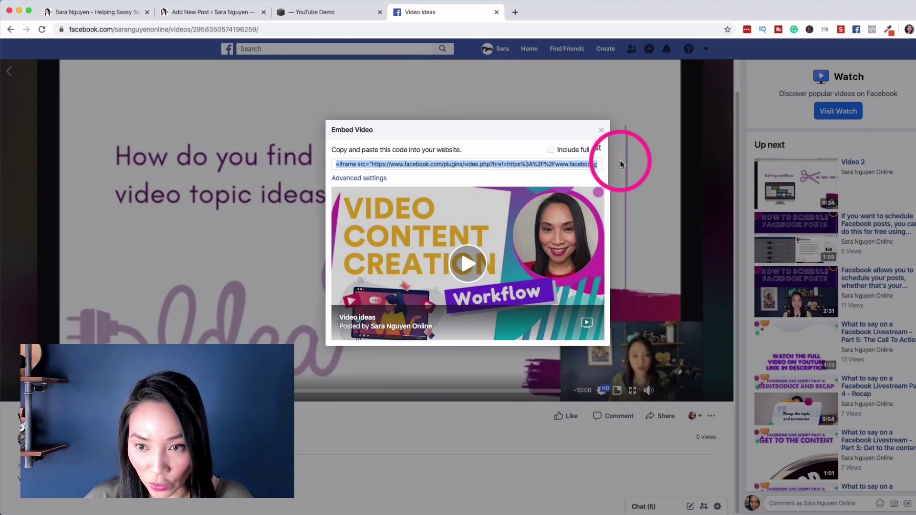
click(333, 20)
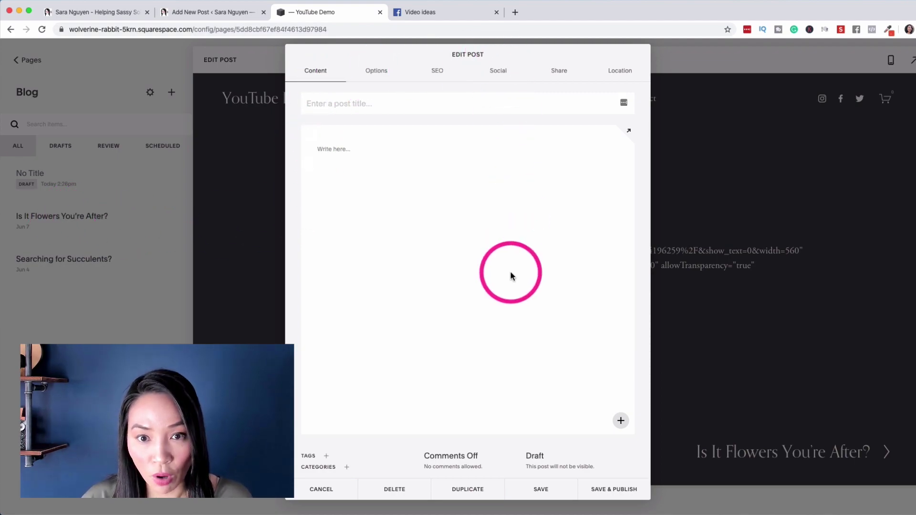
click(621, 422)
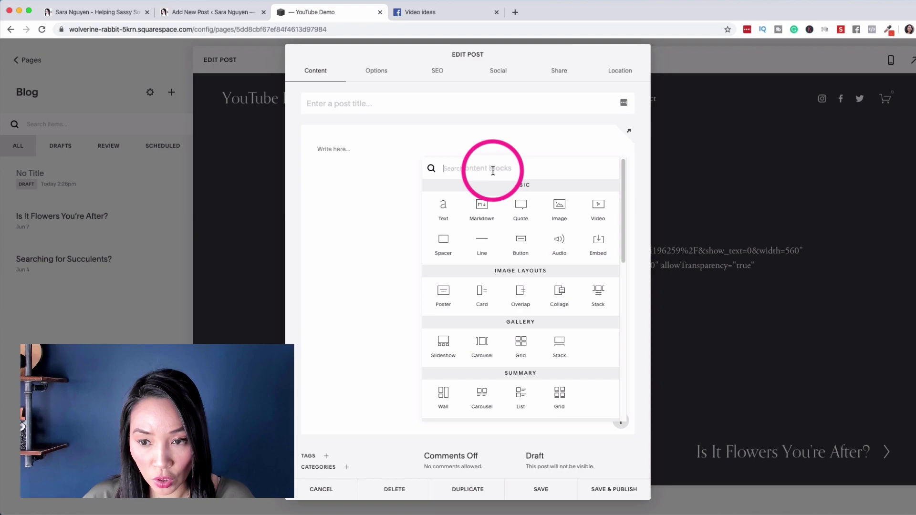
text(code)
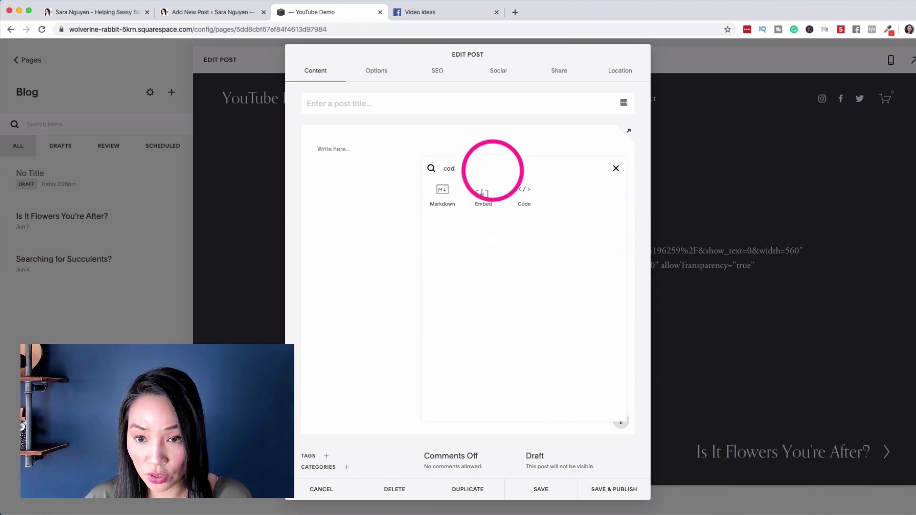
click(529, 213)
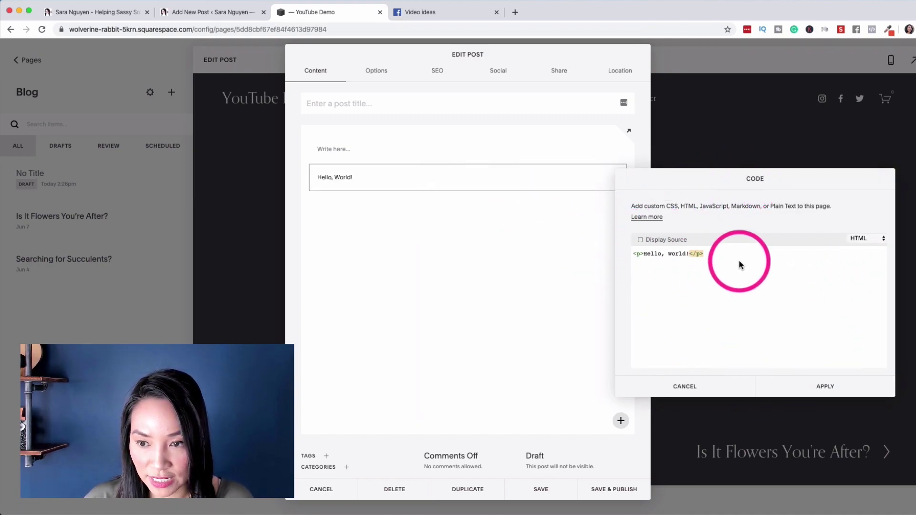
Replace the Code block's Hello, World! placeholder with the Facebook iframe code and apply it.
drag(740, 255, 623, 248)
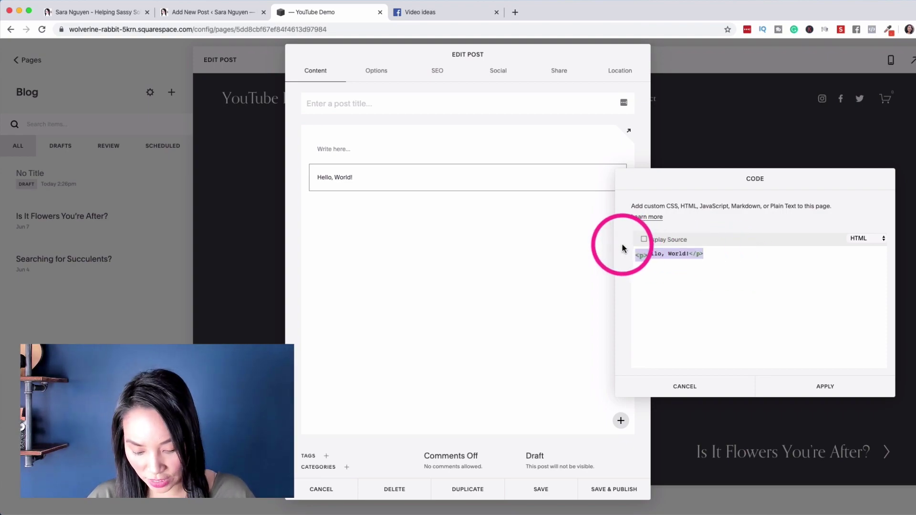
key(BackSpace)
key(super+v)
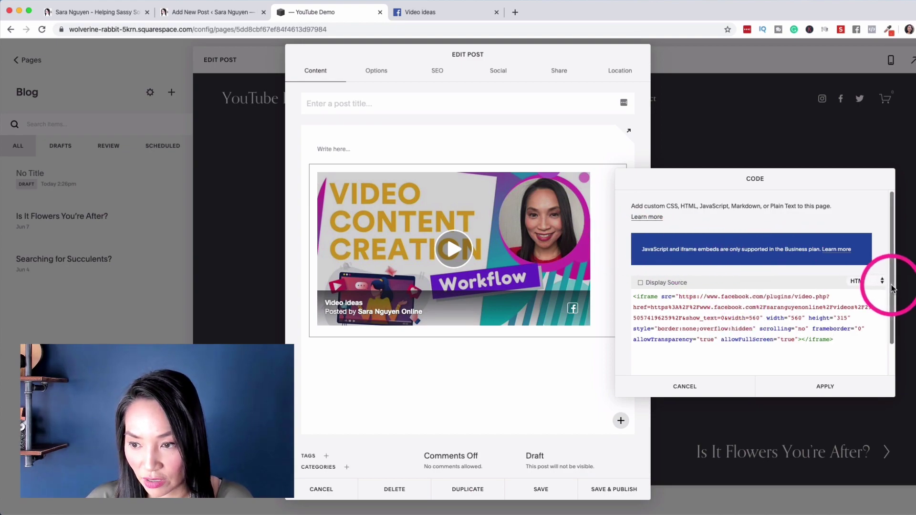
click(844, 385)
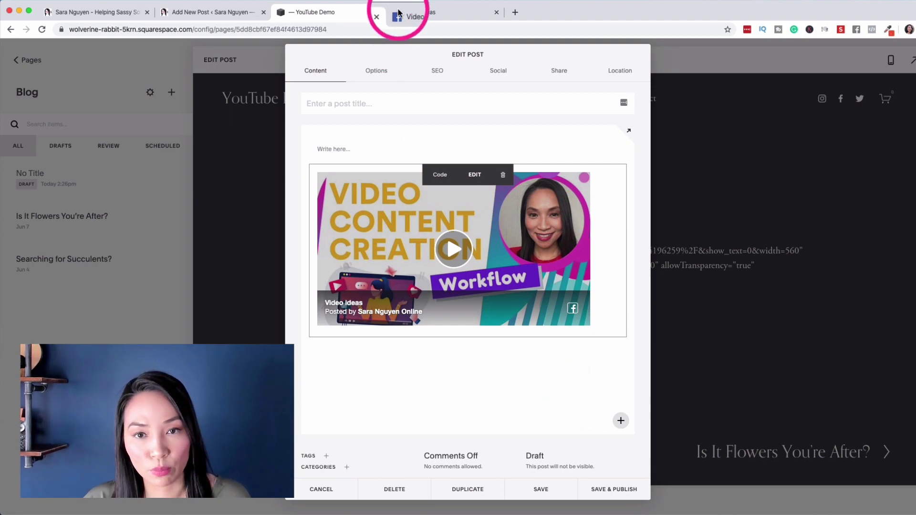
Recheck the WordPress draft's iframe HTML, then reopen the Squarespace Code block's editor.
click(438, 16)
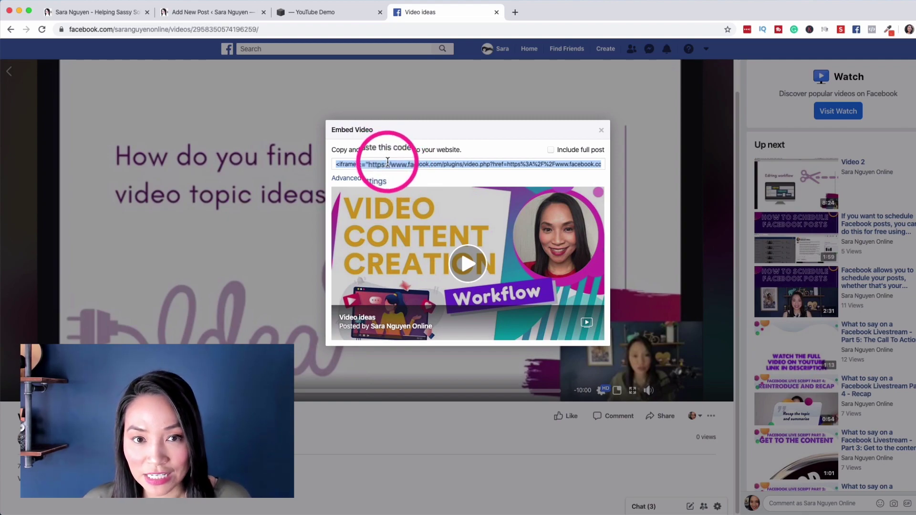
click(208, 17)
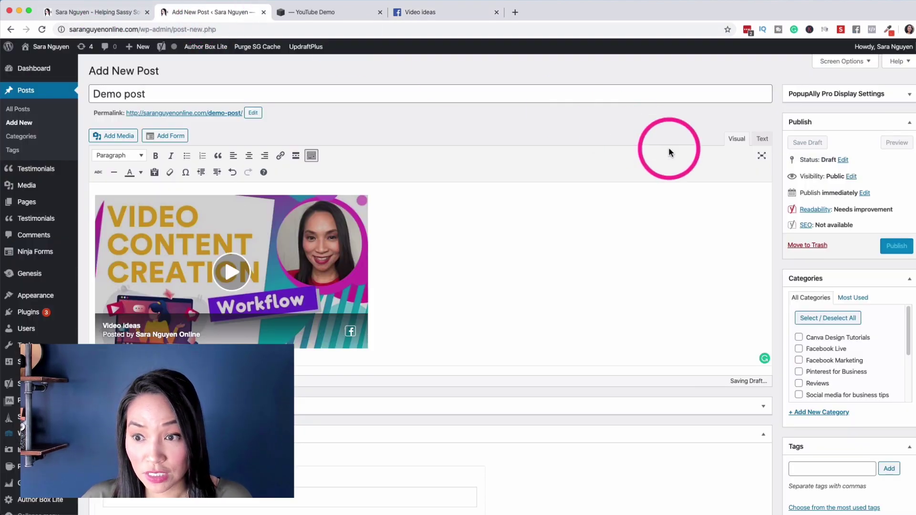
click(763, 138)
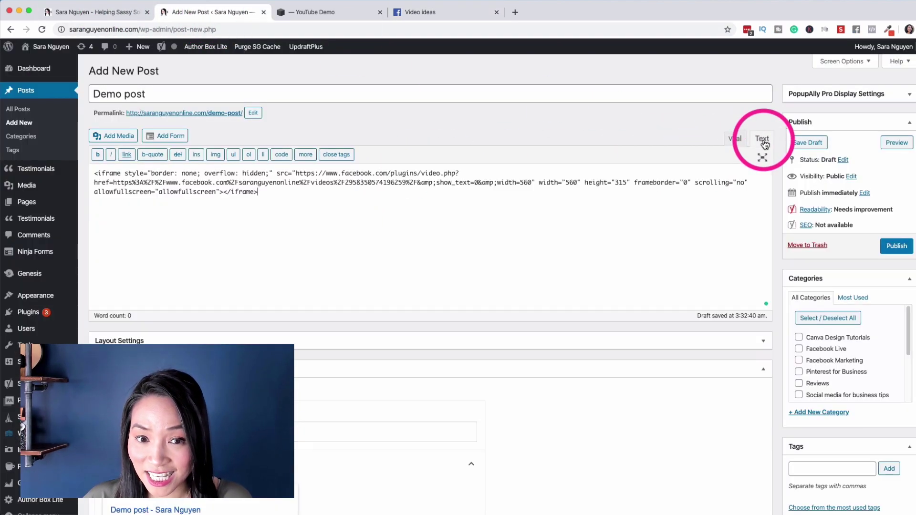
click(740, 139)
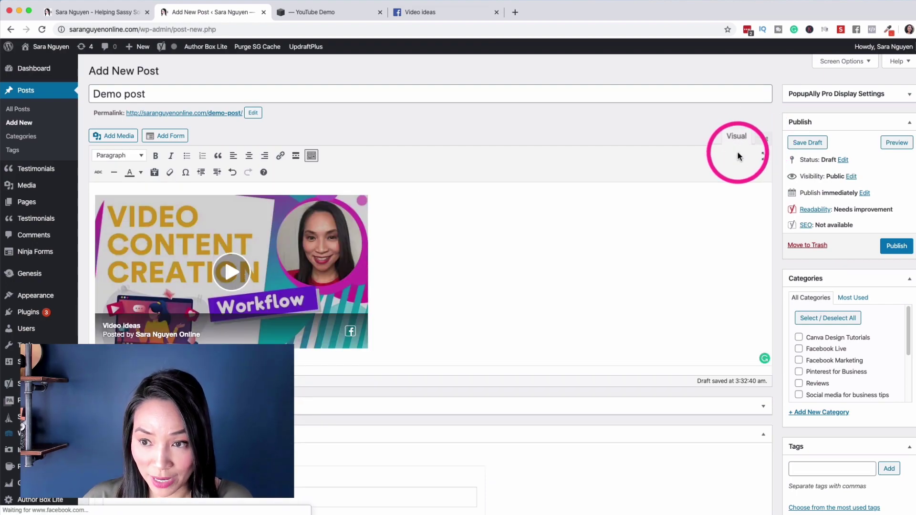
click(326, 16)
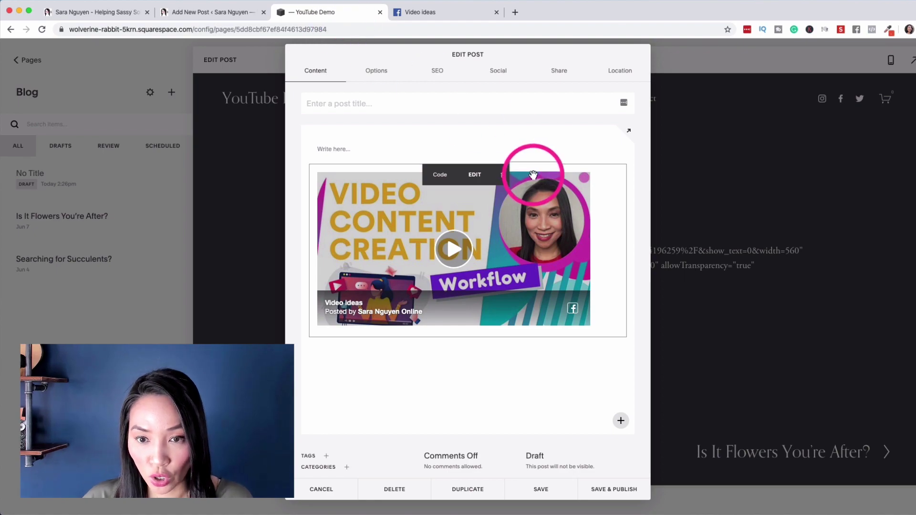
click(476, 175)
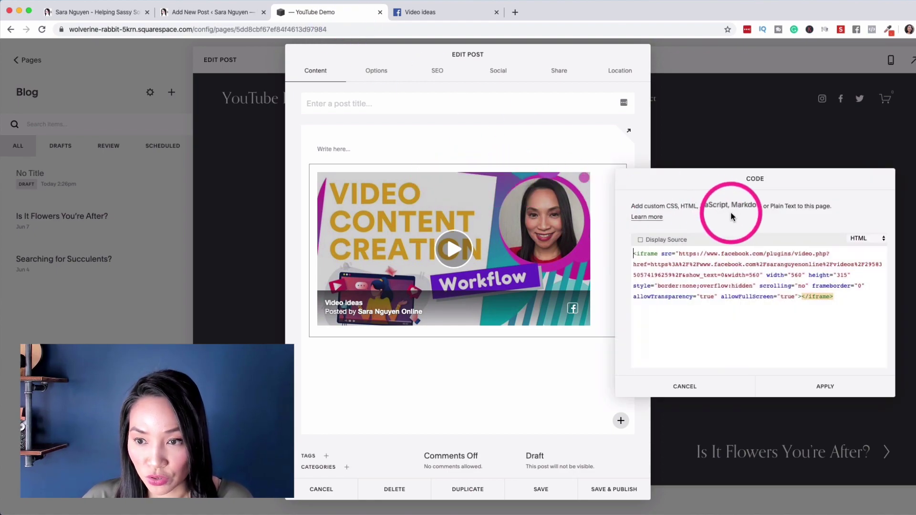